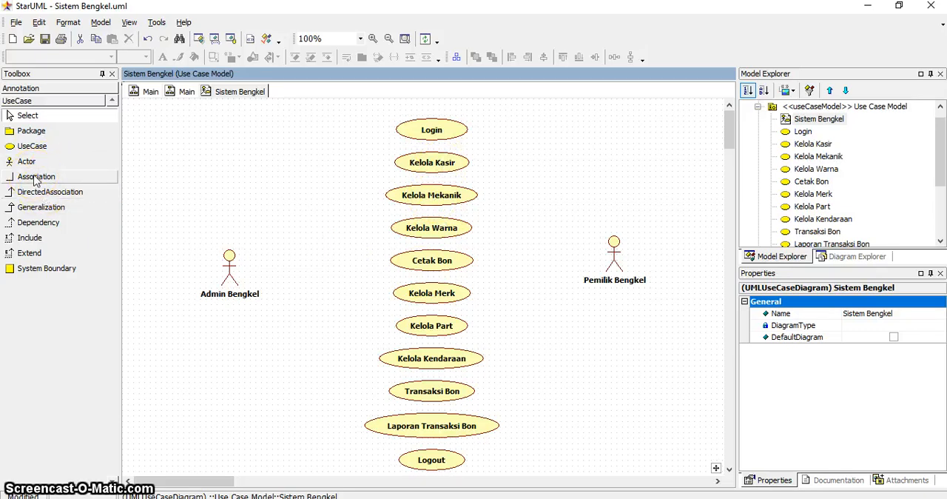
Connect the Admin Bengkel actor to the Login use case with an association.
click(35, 178)
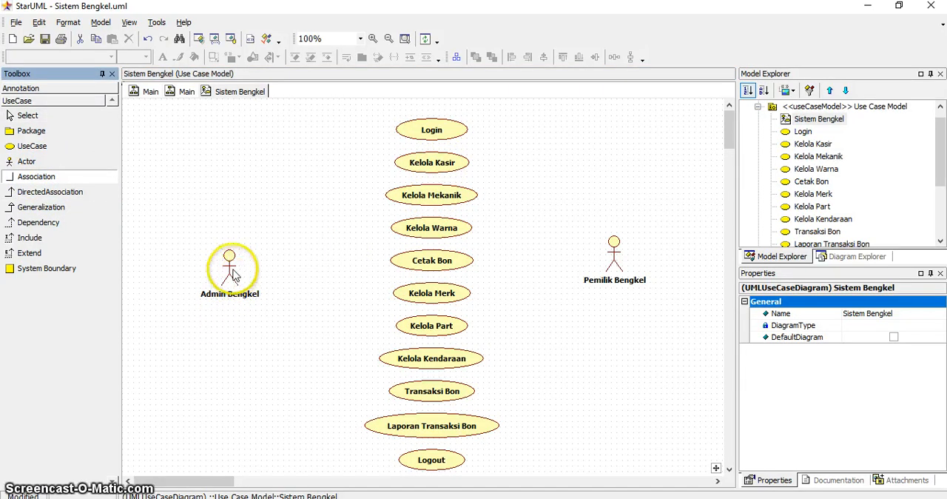
click(230, 276)
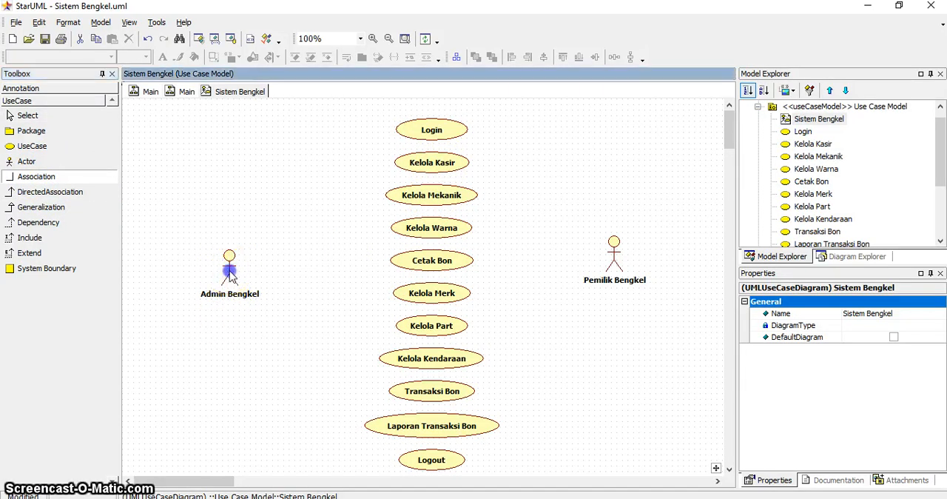
drag(344, 203, 427, 129)
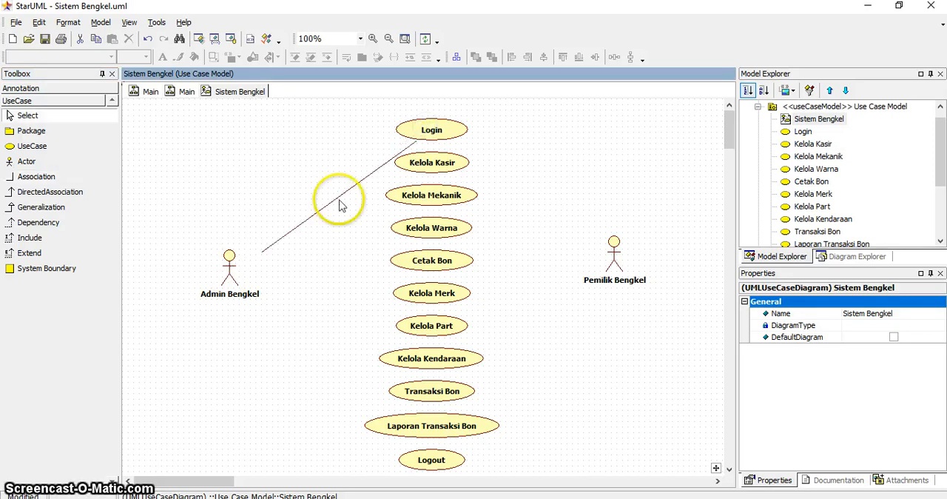
Try to connect the Pemilik Bengkel actor to the Login use case with an association.
click(28, 176)
click(604, 243)
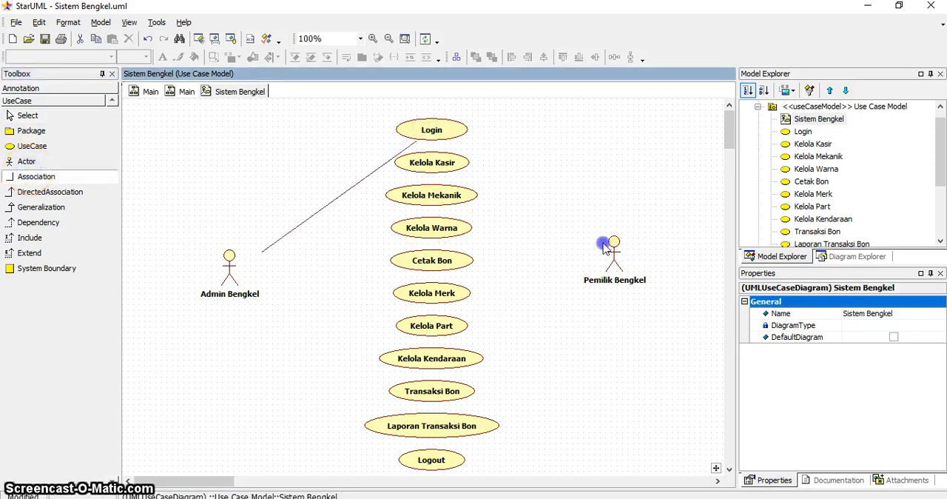
drag(498, 153, 498, 151)
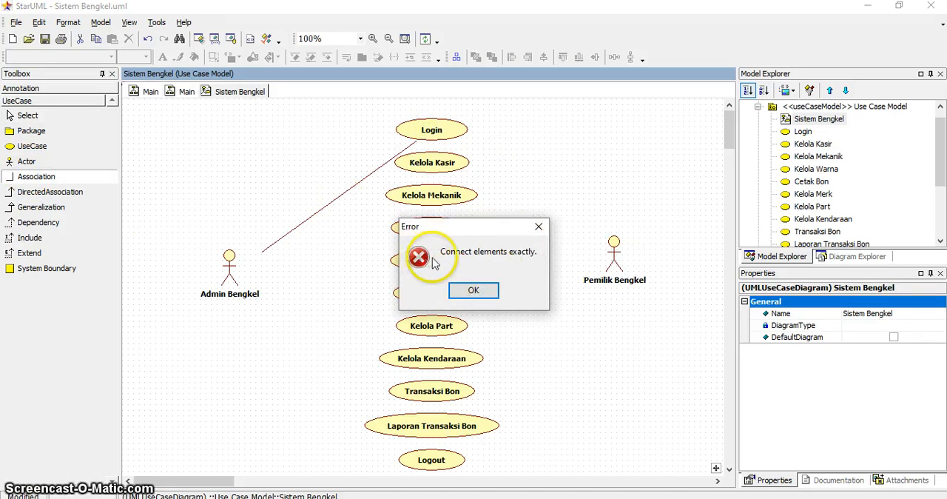
click(489, 291)
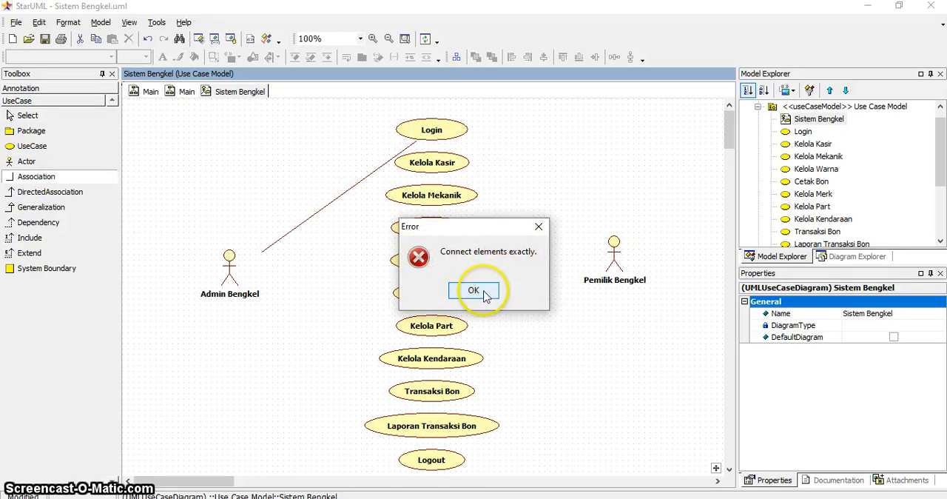
Lock the Association tool and connect Admin Bengkel to Kelola Kasir, Kelola Mekanik, Kelola Warna, Cetak Bon and Kelola Merk.
double_click(43, 177)
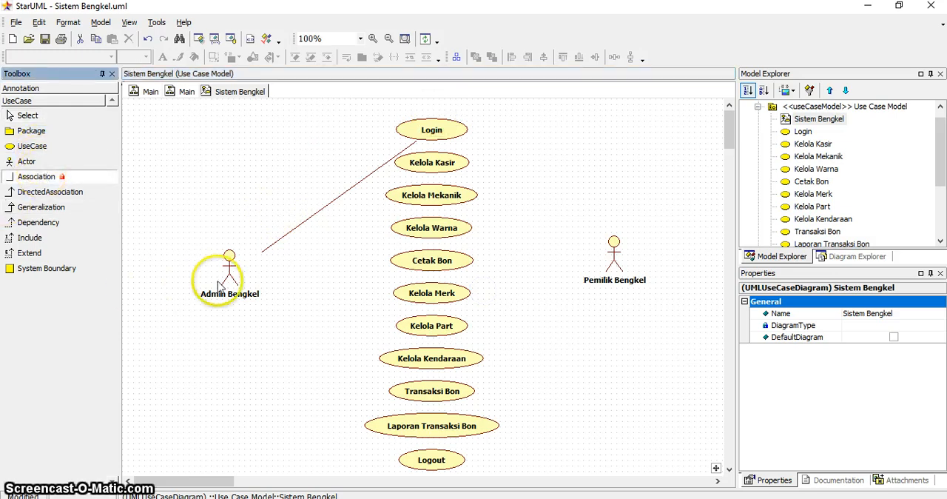
drag(249, 260, 442, 162)
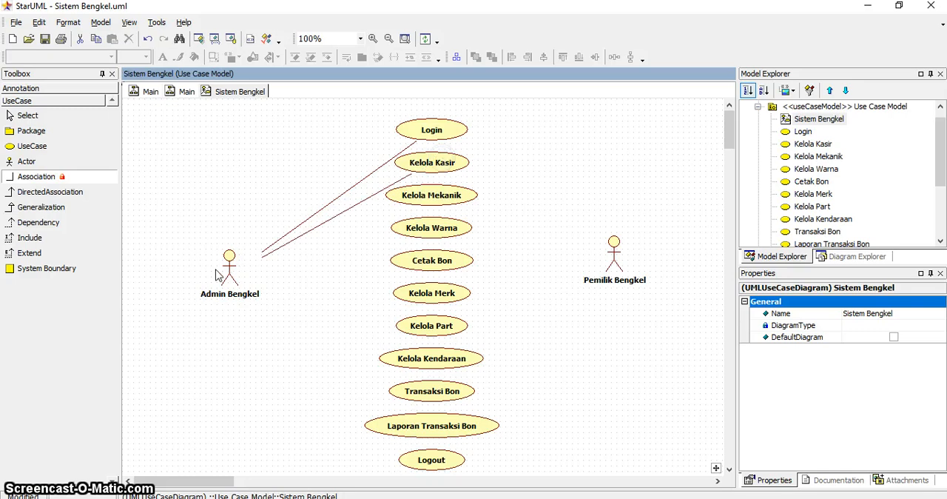
drag(226, 270, 442, 198)
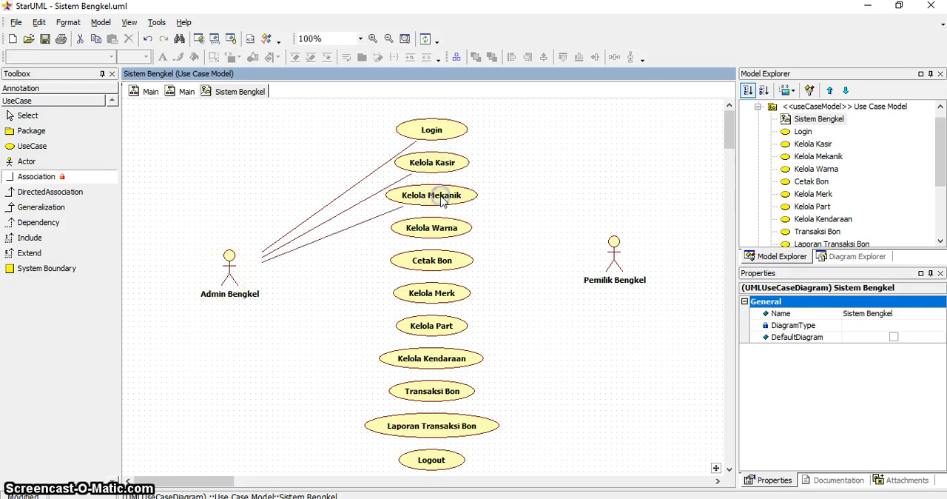
drag(231, 272, 445, 231)
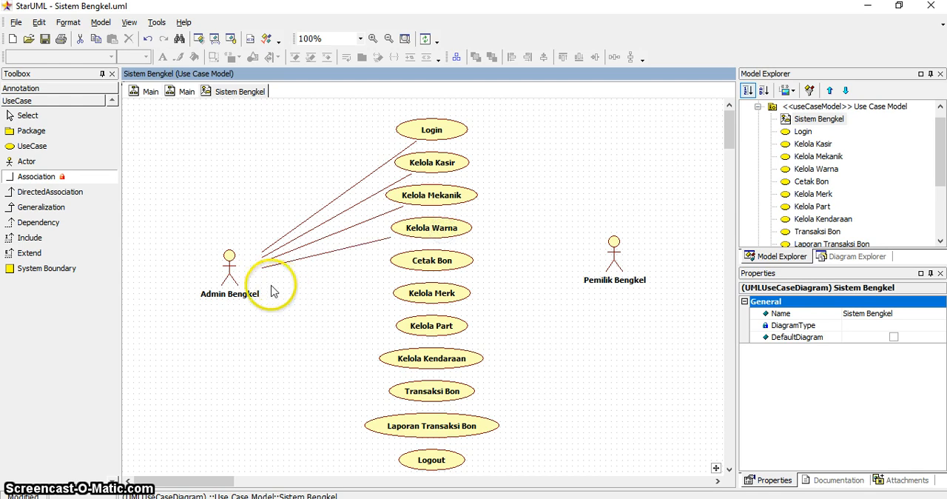
drag(226, 275, 451, 264)
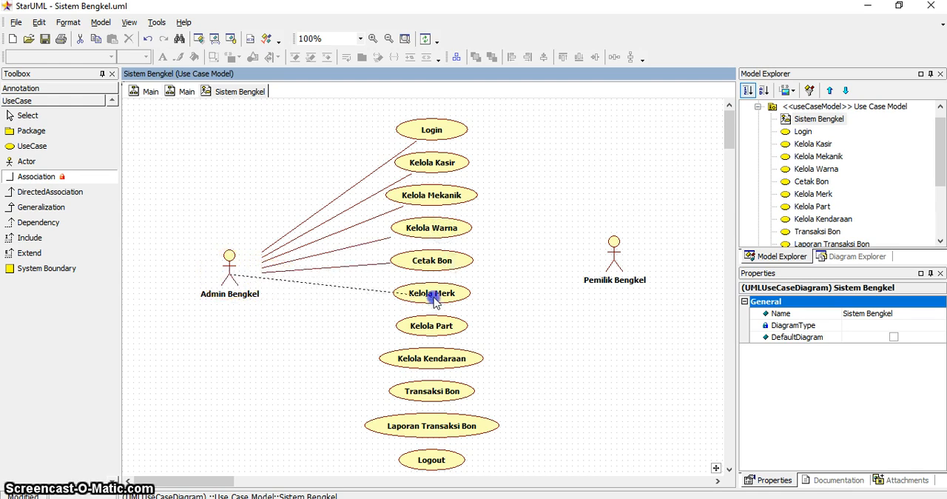
drag(435, 300, 435, 299)
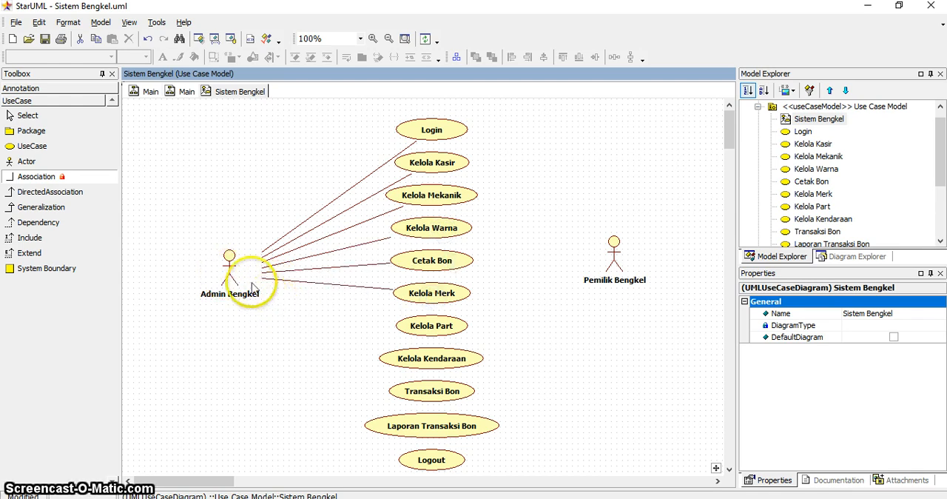
Add associations from Admin Bengkel to Kelola Part, Kelola Kendaraan, Transaksi Bon, Laporan Transaksi Bon and Logout.
drag(230, 272, 413, 334)
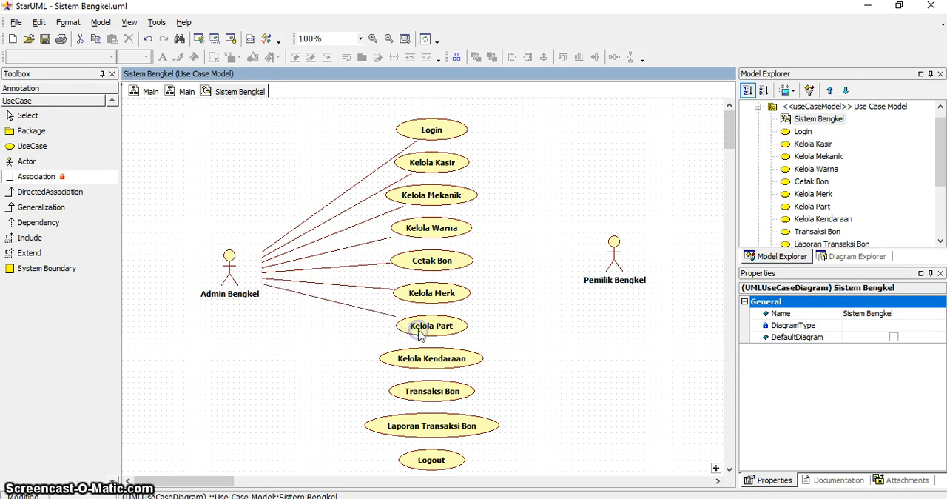
drag(236, 285, 236, 285)
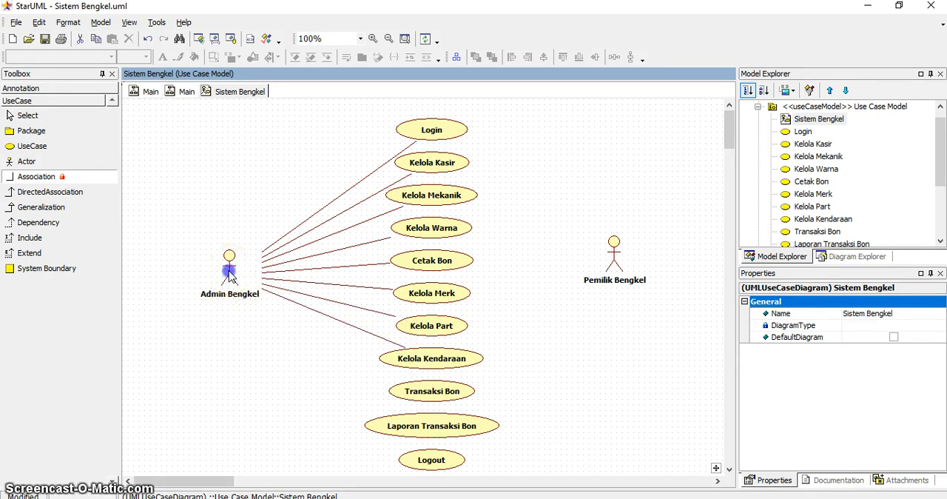
drag(230, 273, 417, 398)
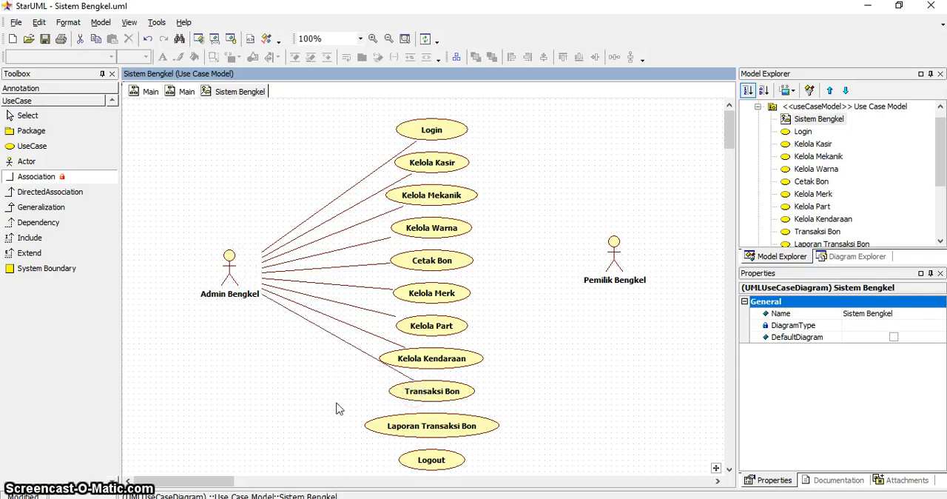
drag(228, 276, 271, 363)
drag(394, 427, 394, 427)
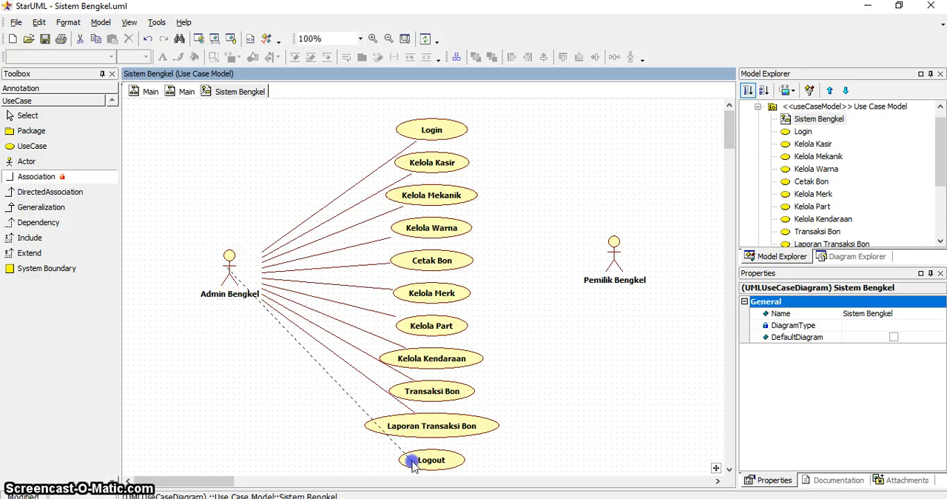
drag(413, 463, 414, 465)
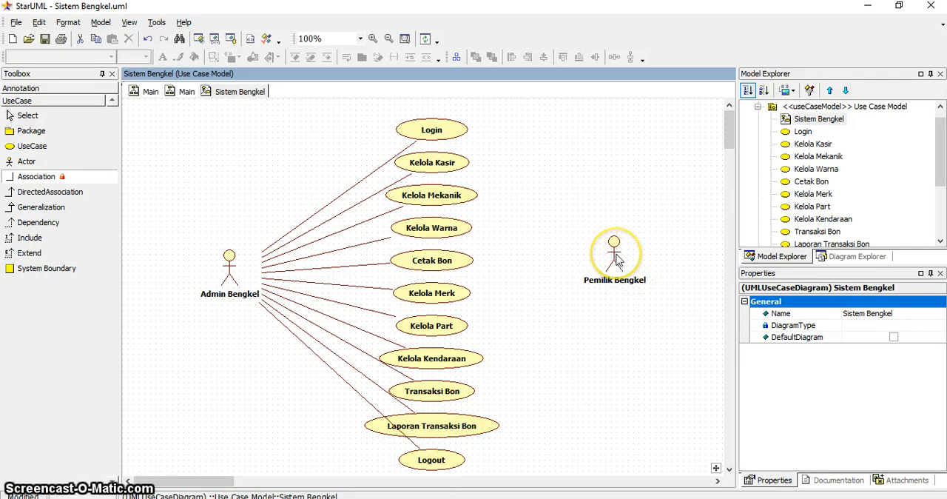
Connect Pemilik Bengkel to Laporan Transaksi Bon with an association and return to the Select tool.
click(611, 282)
drag(531, 403, 458, 433)
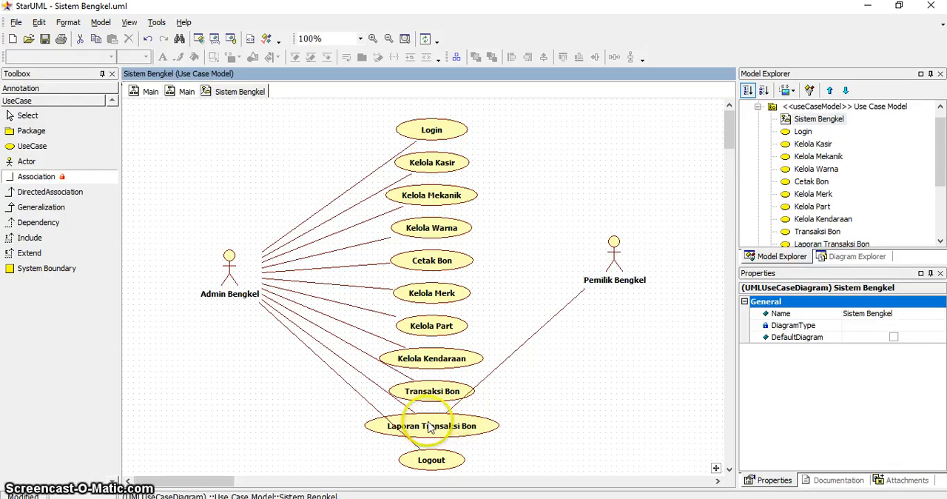
click(33, 116)
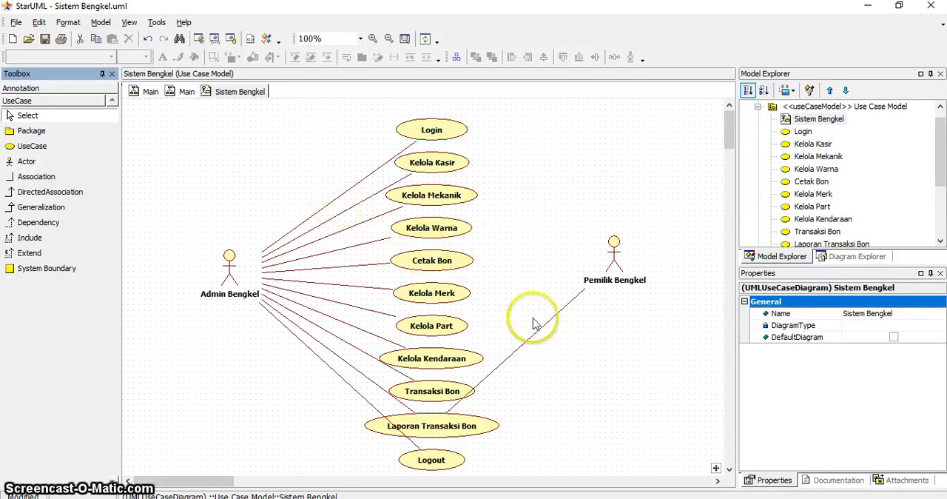
Add associations from the Pemilik Bengkel actor to the Login and Logout use cases.
click(59, 176)
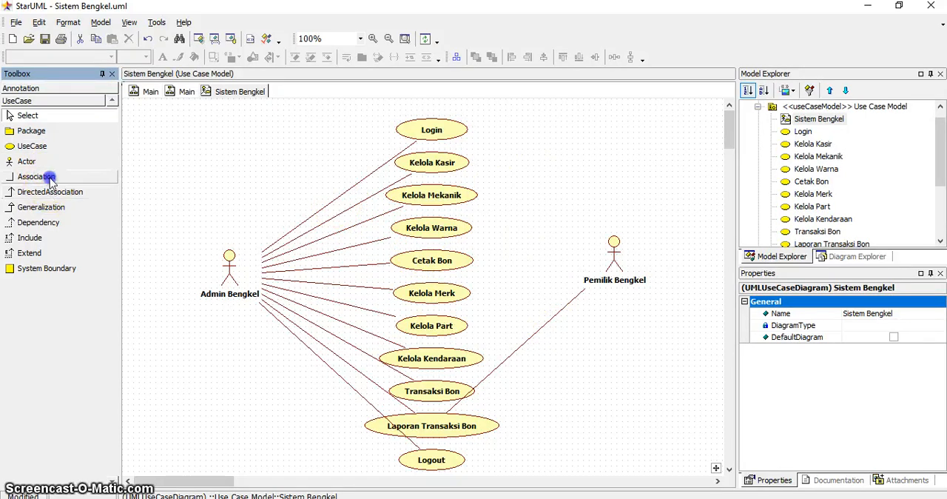
click(615, 263)
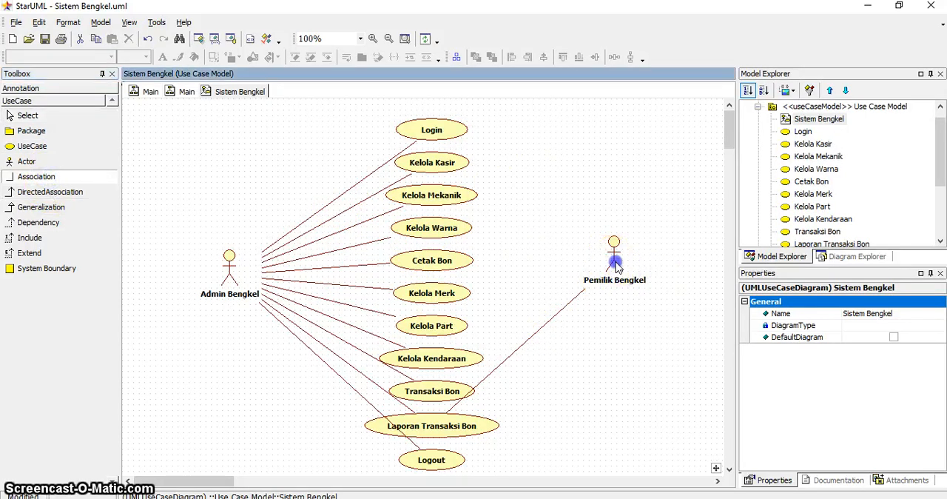
click(453, 132)
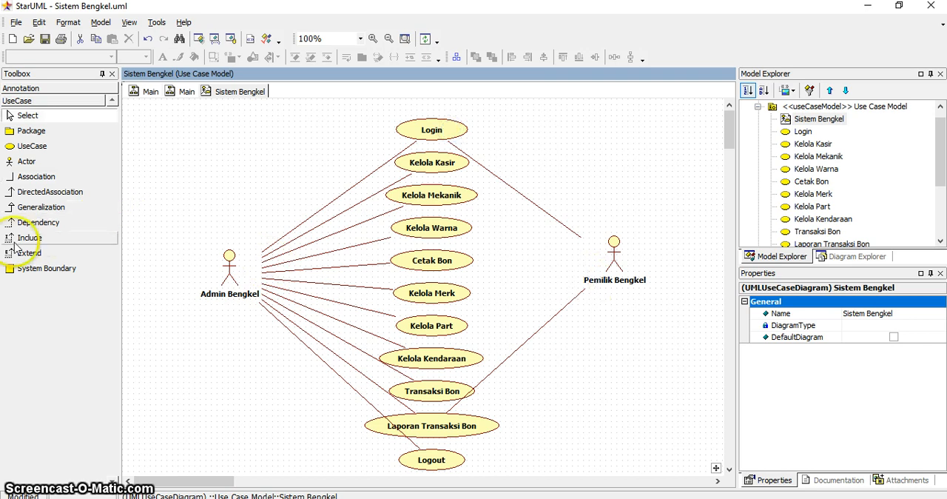
click(26, 177)
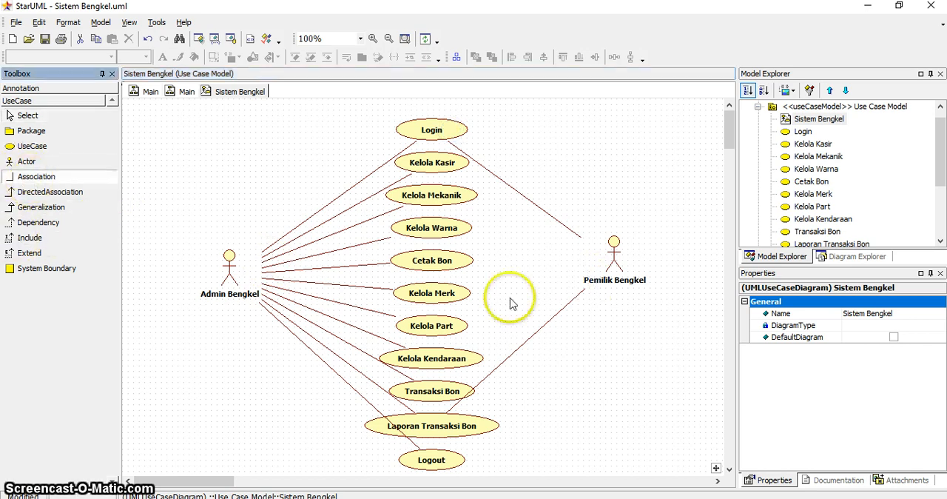
click(610, 265)
click(452, 462)
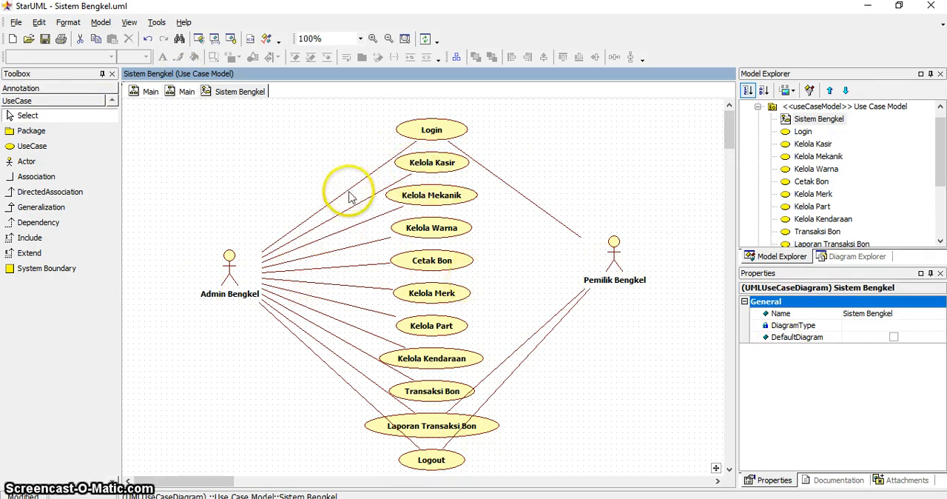
Bend both actors' Login associations into near right-angled paths with a corner directly above each actor.
drag(344, 191, 235, 135)
click(506, 185)
drag(505, 185, 615, 129)
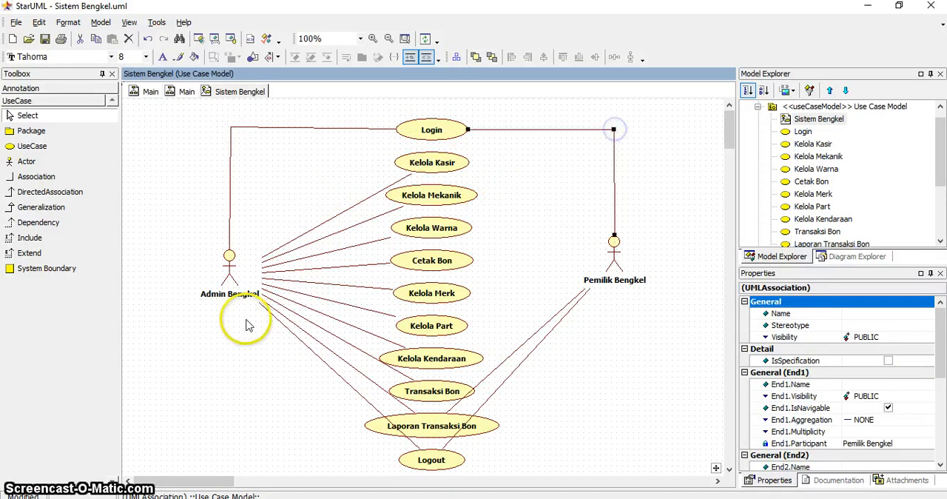
Reroute both actors' associations to Laporan Transaksi Bon and Logout with bends below the actors, clear of the other use cases.
drag(339, 377, 264, 424)
click(360, 373)
click(524, 363)
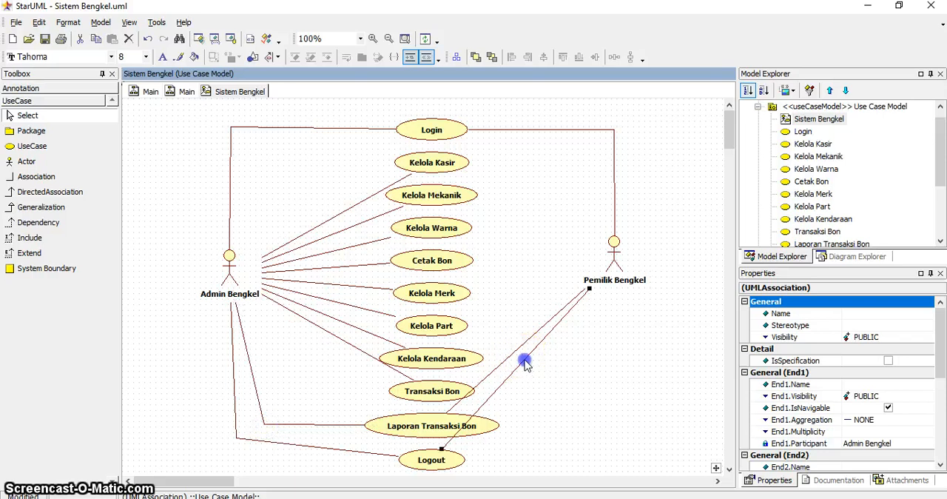
drag(524, 363, 627, 457)
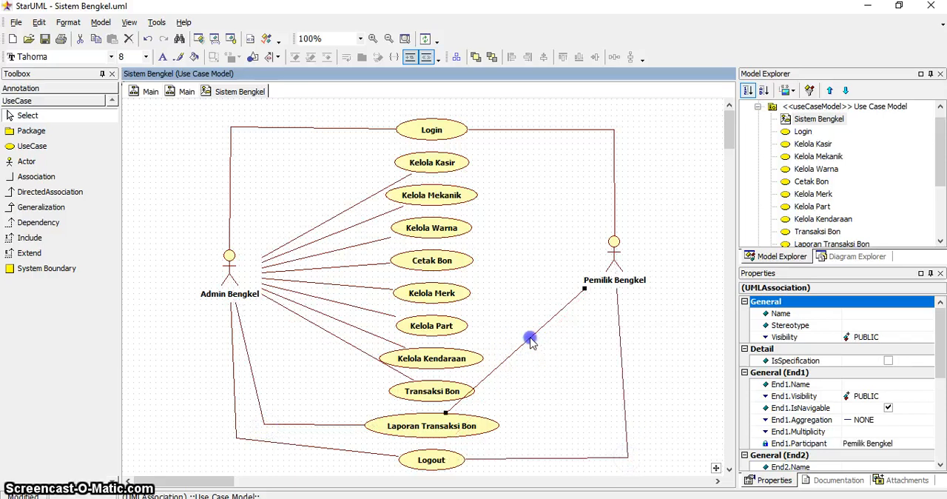
drag(530, 339, 603, 417)
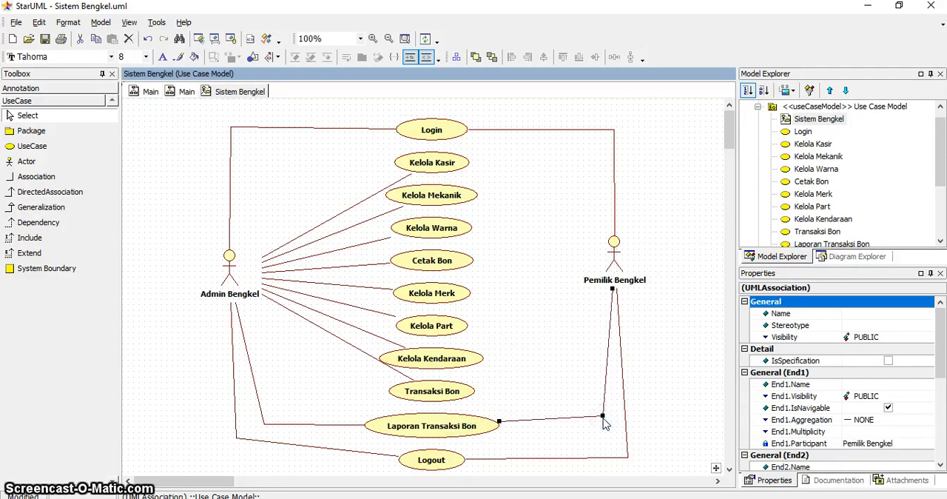
Set the line style of the association between Admin Bengkel and Login to Rectilinear.
click(263, 127)
right_click(264, 131)
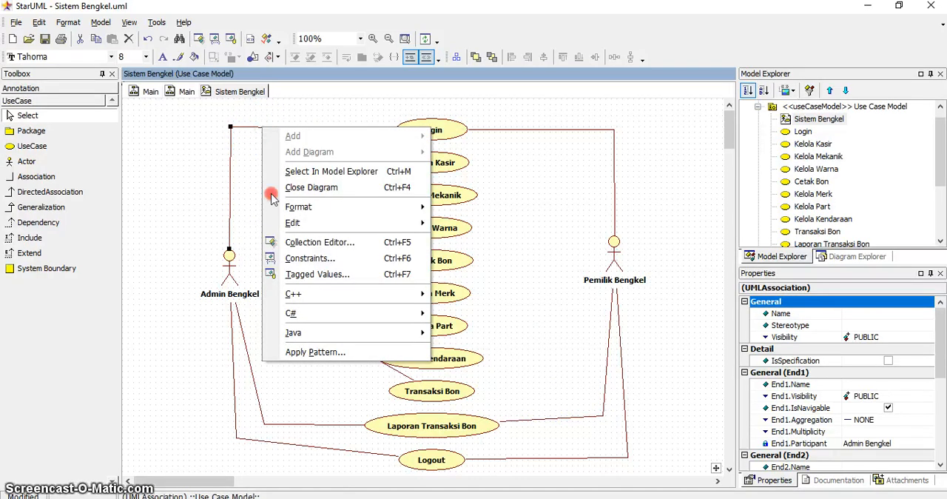
mouse_move(362, 228)
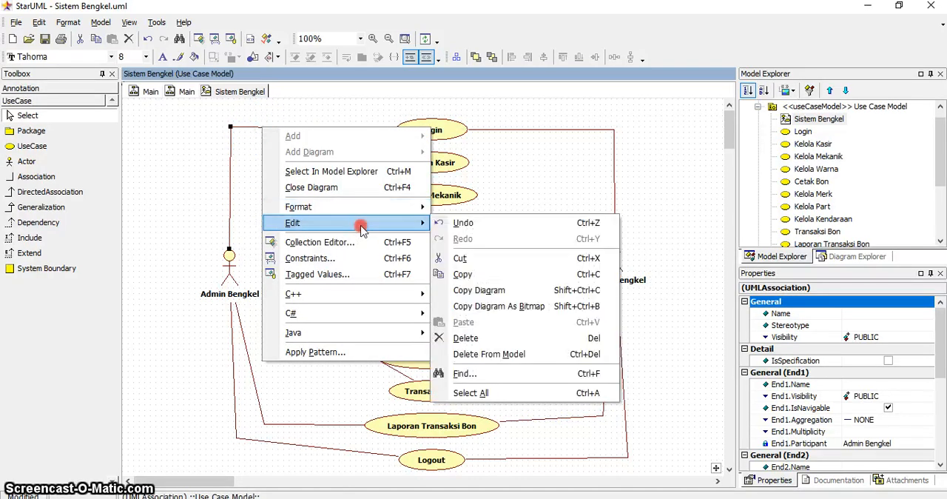
mouse_move(377, 207)
mouse_move(493, 261)
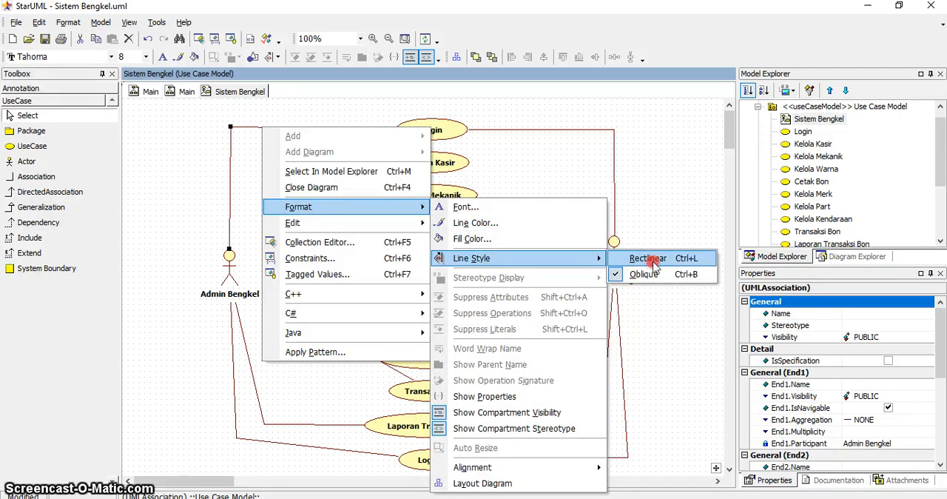
click(695, 265)
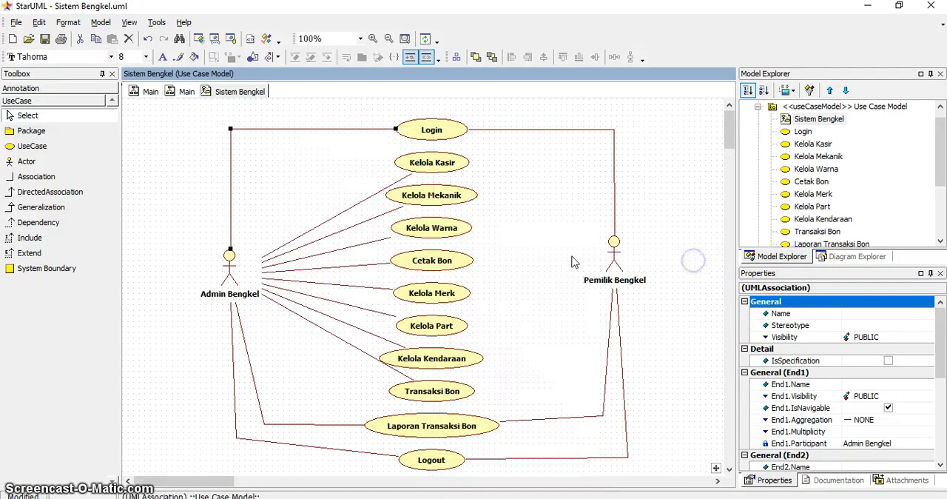
click(306, 158)
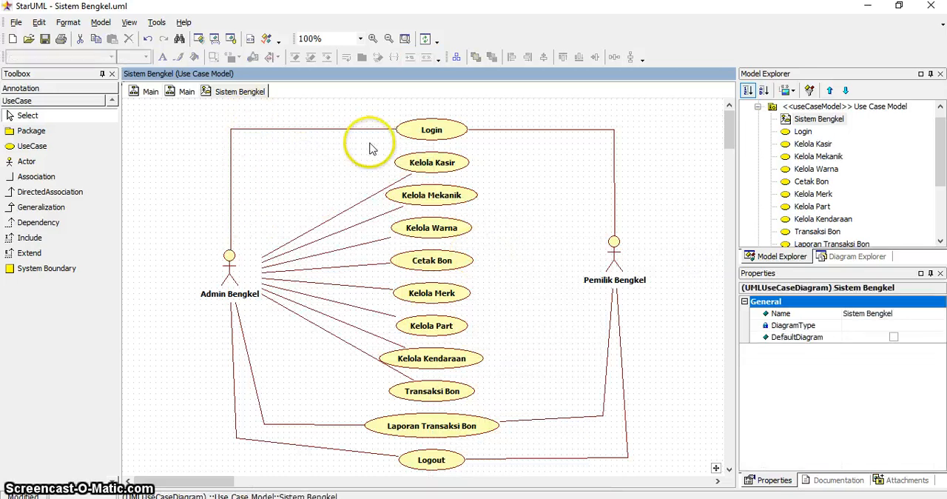
Bend the Pemilik Bengkel–Login association's vertical segment outward and straighten it again.
drag(615, 155, 656, 167)
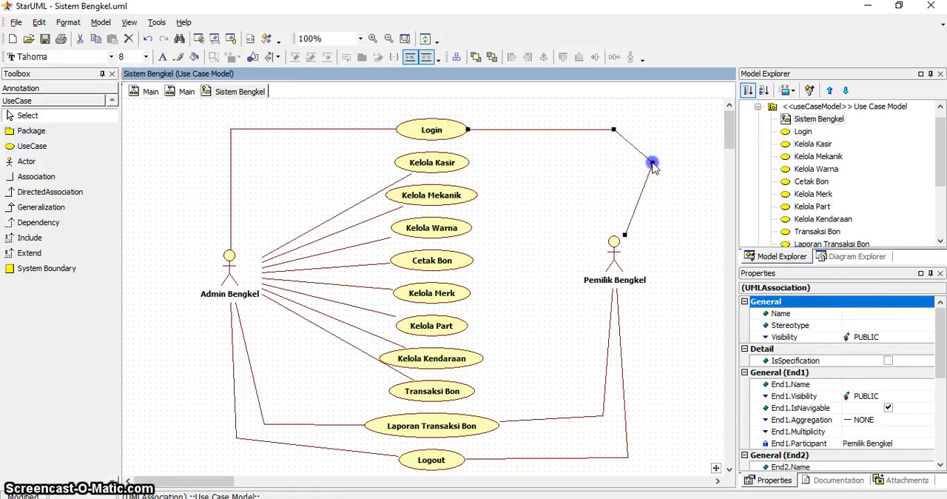
drag(615, 164, 615, 158)
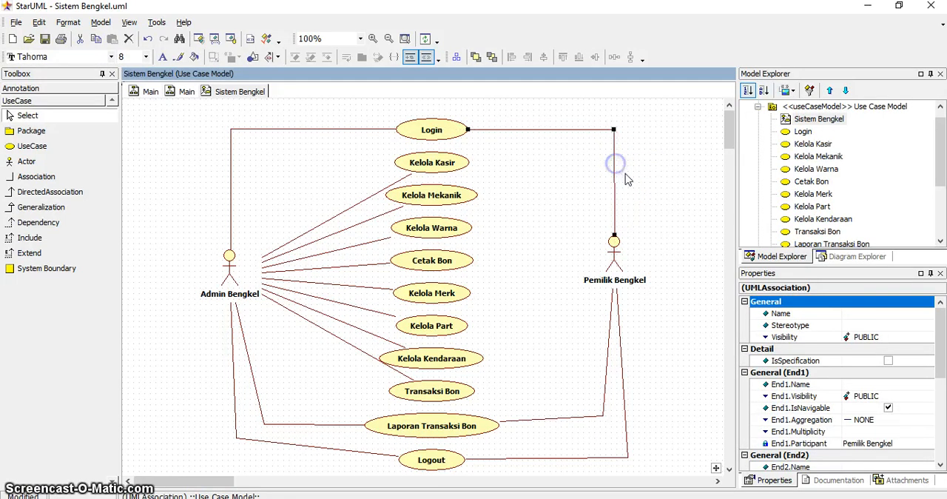
Set the line style of the association between Pemilik Bengkel and Login to Rectilinear.
click(614, 207)
click(581, 184)
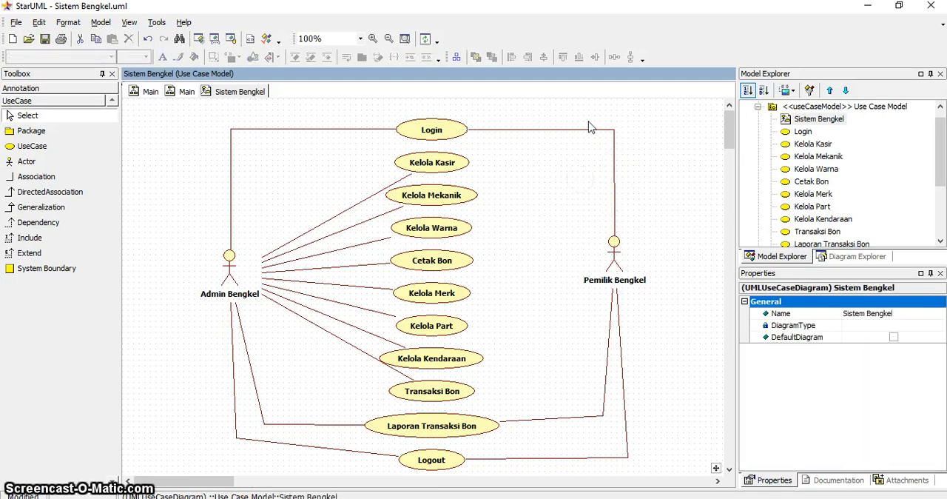
click(585, 130)
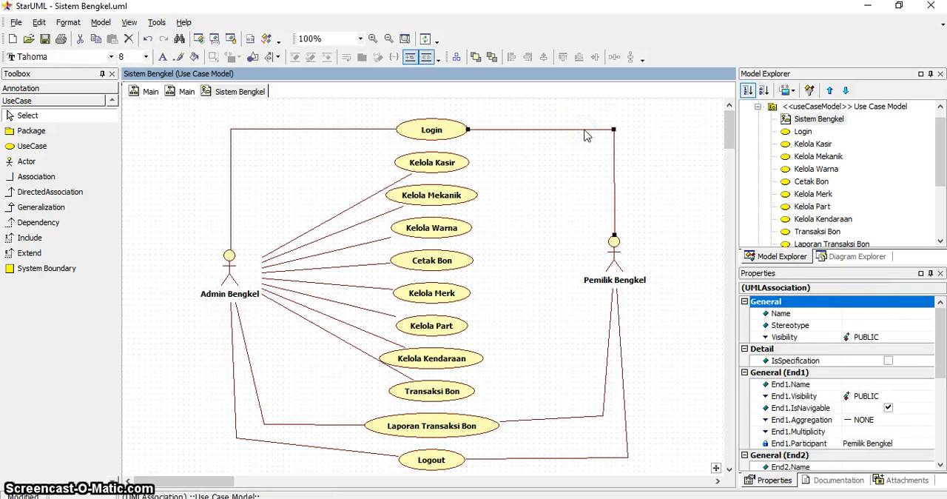
right_click(585, 130)
mouse_move(670, 209)
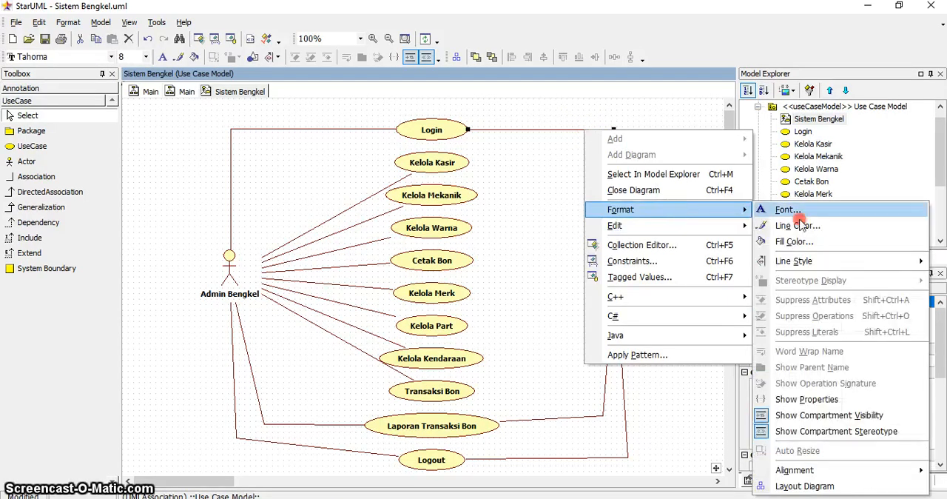
mouse_move(797, 261)
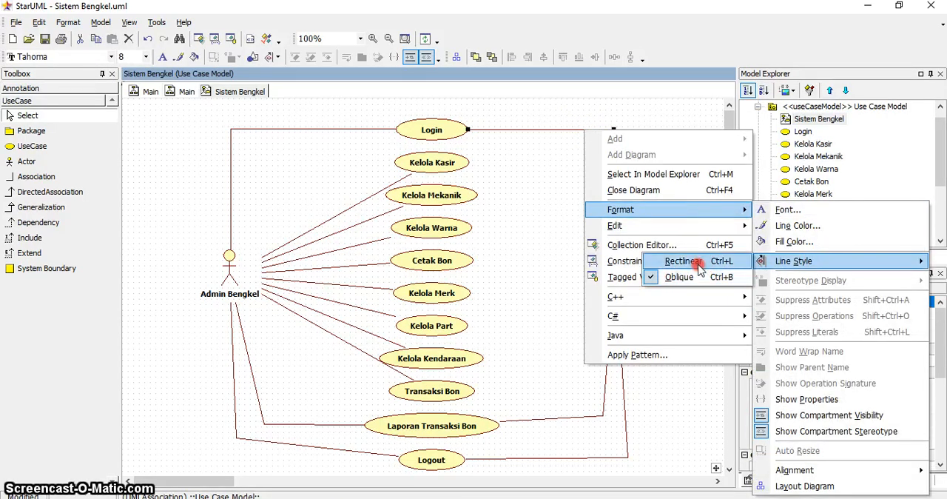
click(643, 108)
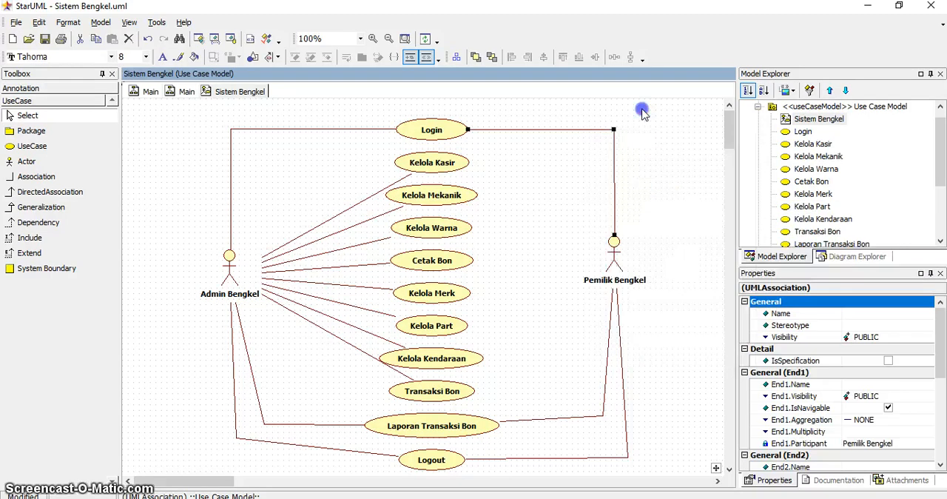
click(600, 131)
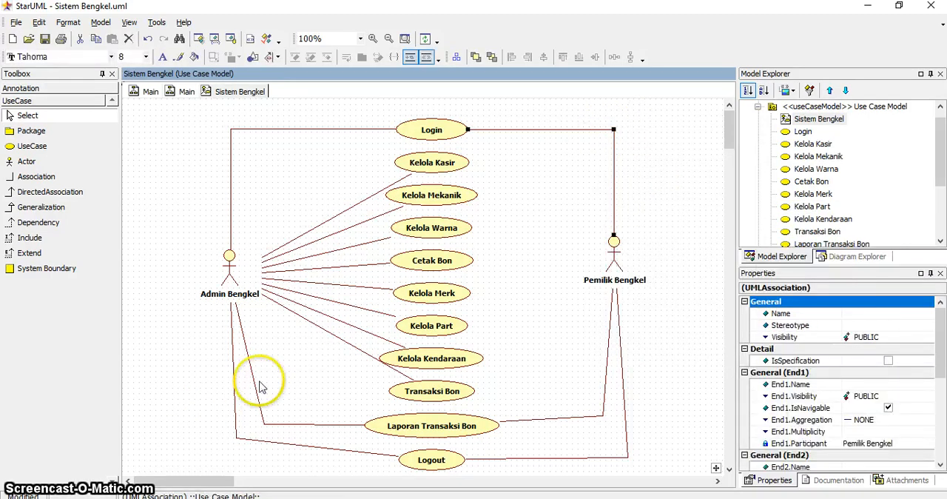
Make Admin Bengkel's associations to Logout and Laporan Transaksi Bon Rectilinear, merging the Logout line's bends into one corner below the actor.
right_click(234, 387)
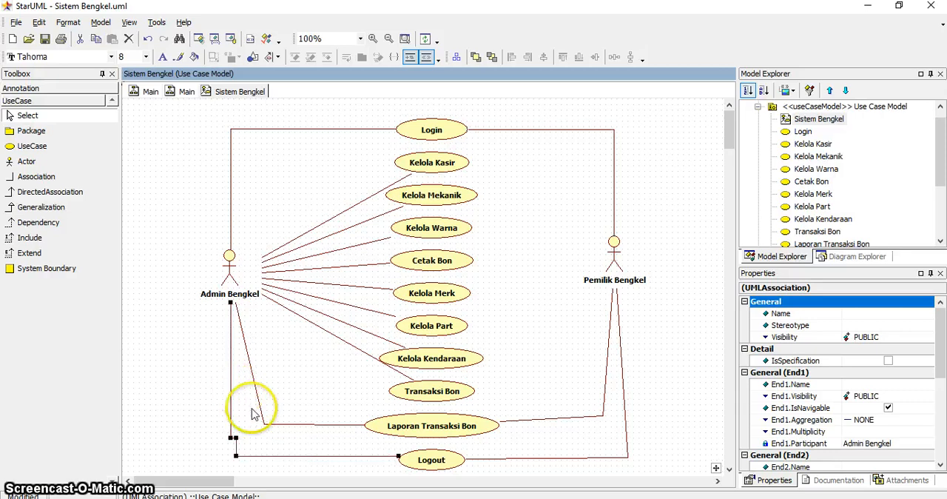
drag(234, 440, 226, 457)
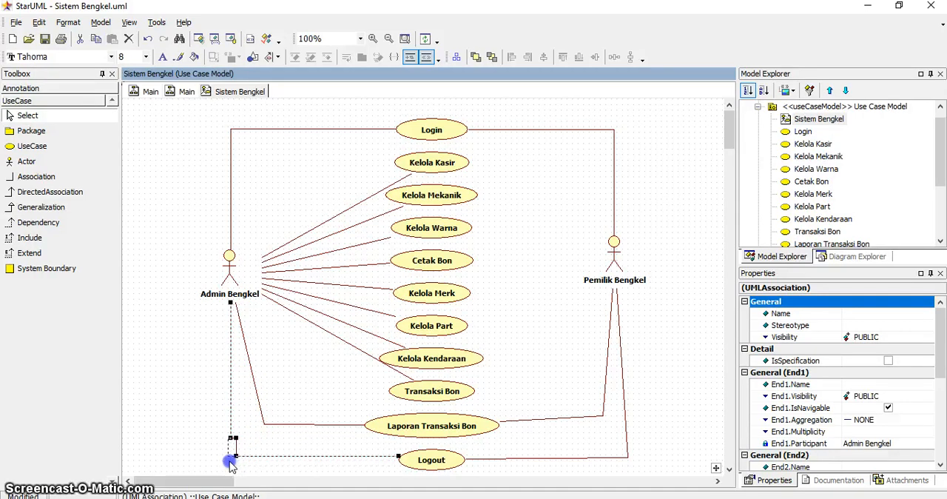
click(264, 425)
key(ctrl+l)
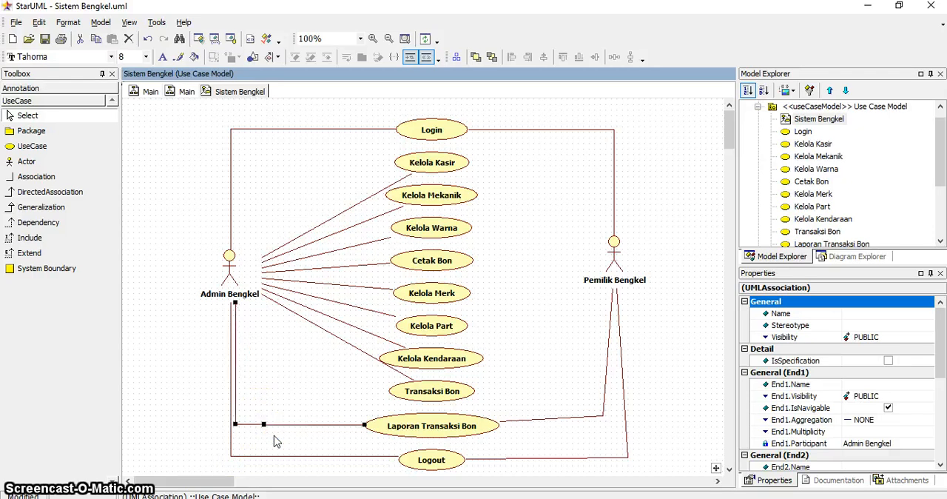
Make Pemilik Bengkel's associations to Laporan Transaksi Bon and Logout Rectilinear, each with a single right-angled corner below the actor.
click(542, 421)
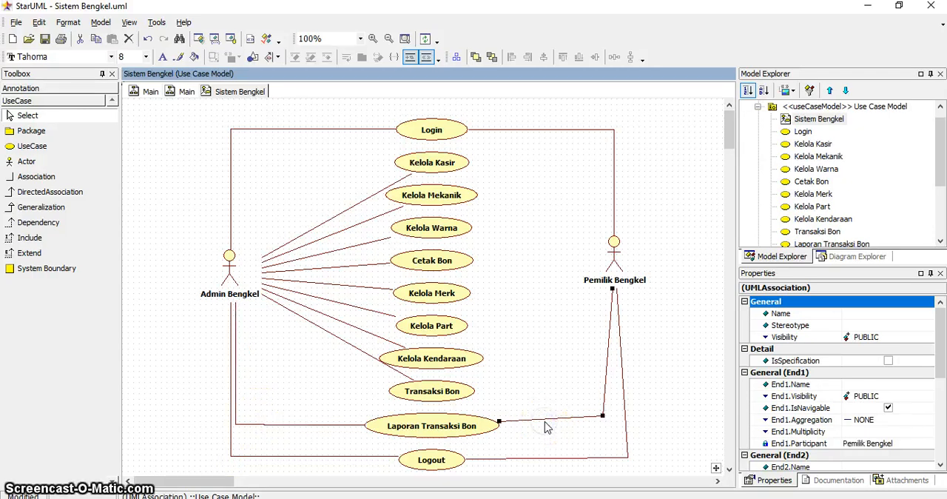
drag(604, 415, 613, 394)
click(625, 425)
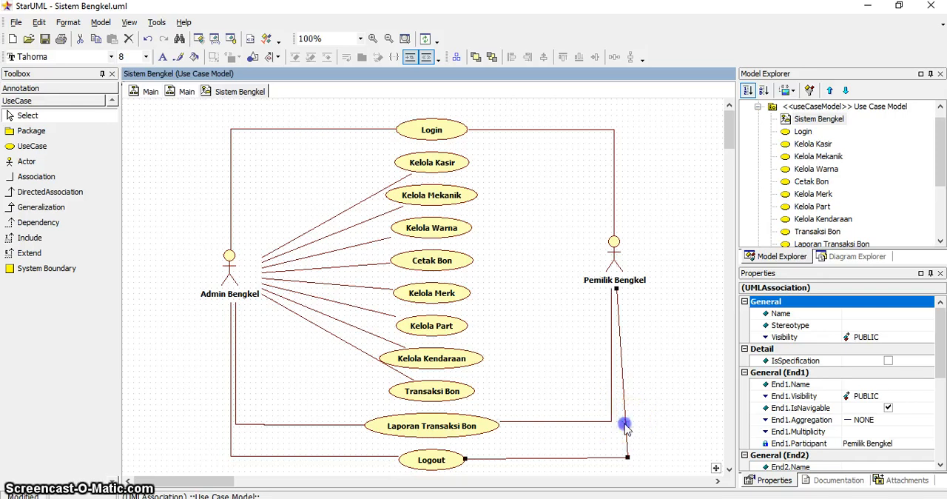
drag(626, 457, 592, 456)
Lower the horizontal segments of the Pemilik Bengkel–Laporan Transaksi Bon and Admin Bengkel–Logout associations to the middle of their use cases.
click(525, 429)
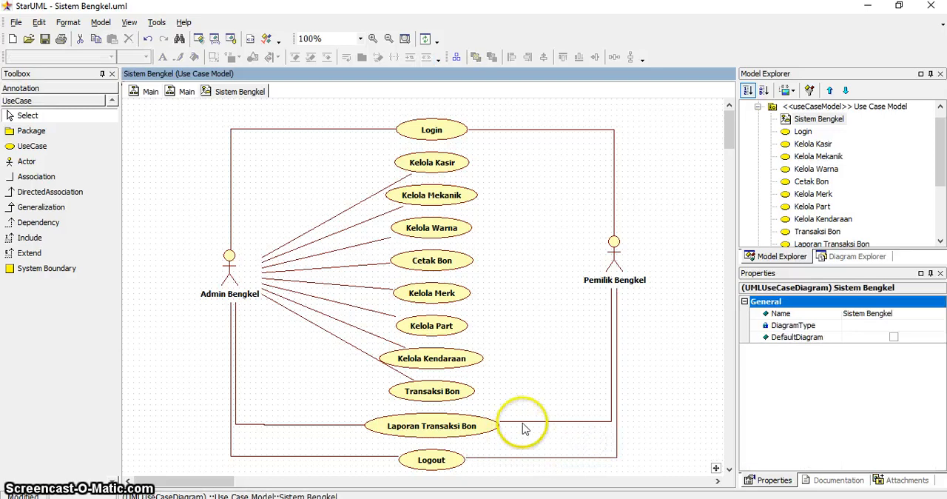
drag(520, 422, 520, 434)
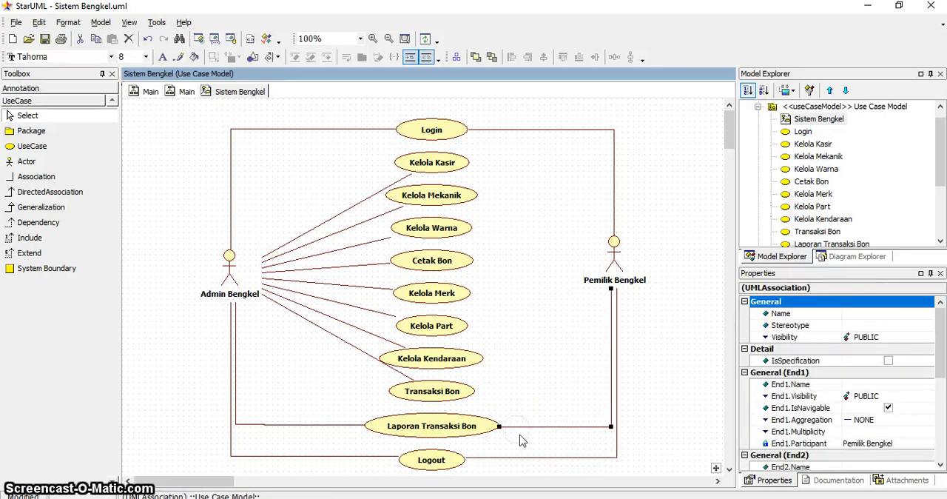
click(370, 463)
drag(370, 458, 370, 459)
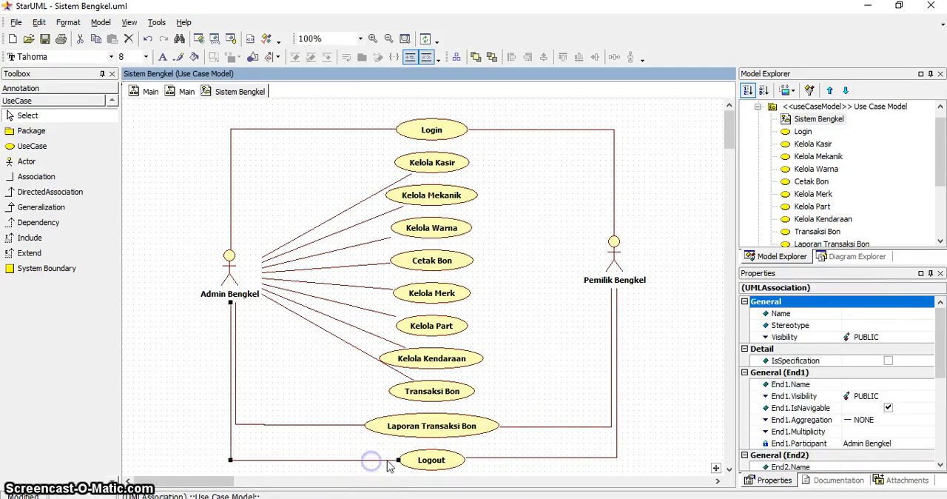
click(666, 422)
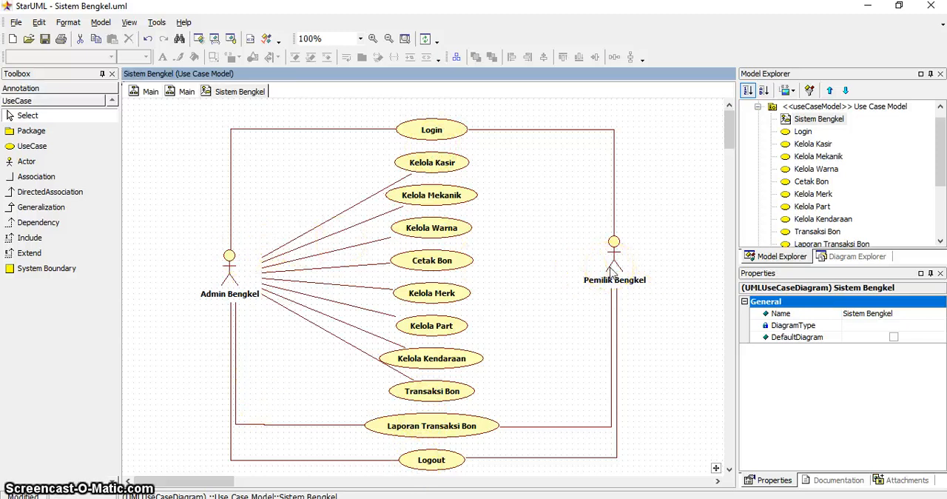
Add a use case named Cari Data Kasir and align it beside Kelola Kasir.
click(29, 238)
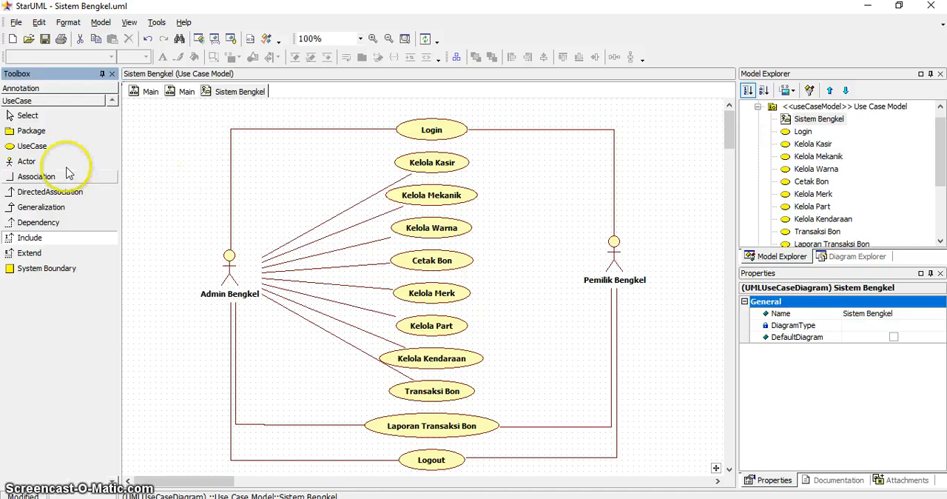
click(34, 146)
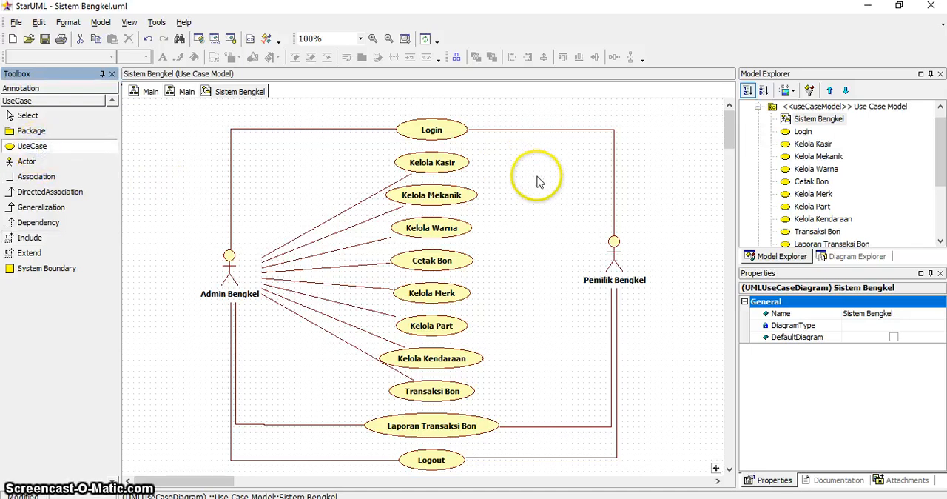
click(561, 165)
drag(582, 175, 583, 175)
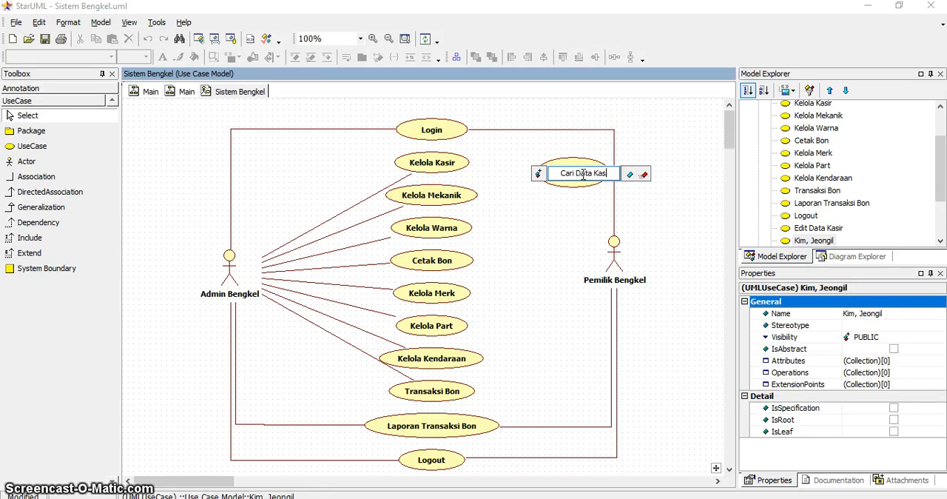
text(Cari Data Kasir)
click(672, 237)
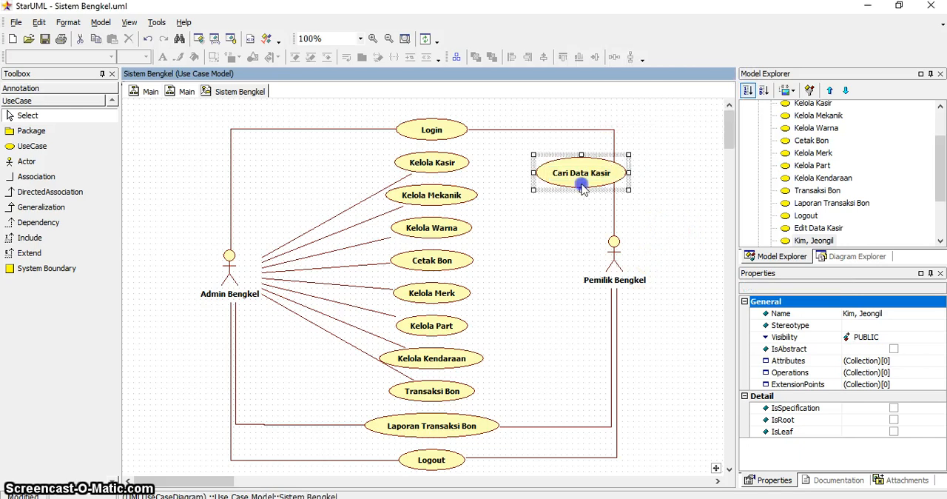
mouse_move(575, 182)
mouse_down()
mouse_move(545, 164)
mouse_move(538, 171)
mouse_move(575, 173)
mouse_move(565, 159)
mouse_move(565, 172)
mouse_up()
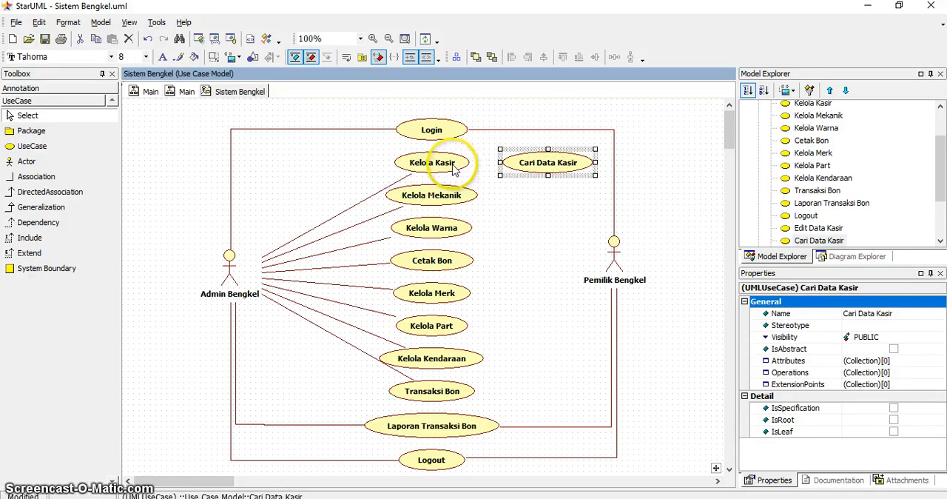
Draw an Include relationship from Kelola Kasir to Cari Data Kasir.
click(30, 238)
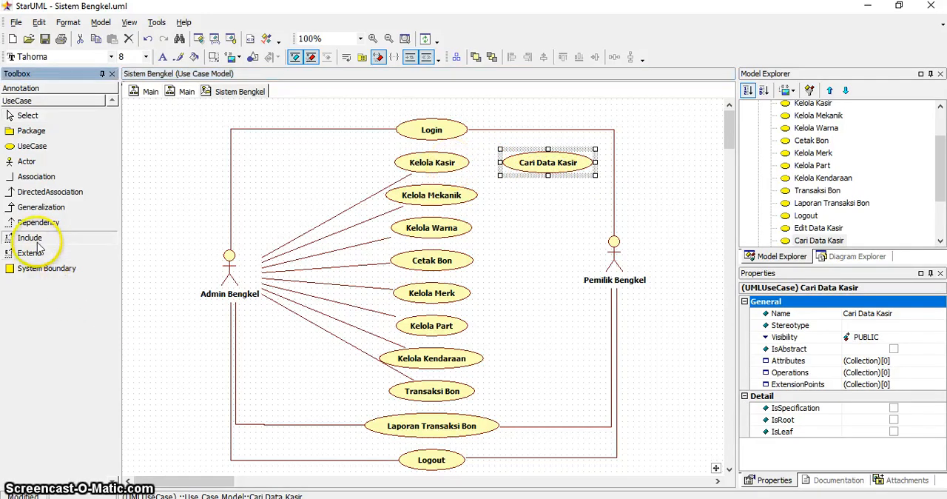
mouse_move(434, 159)
mouse_down()
mouse_move(533, 154)
mouse_move(541, 166)
mouse_up()
click(654, 158)
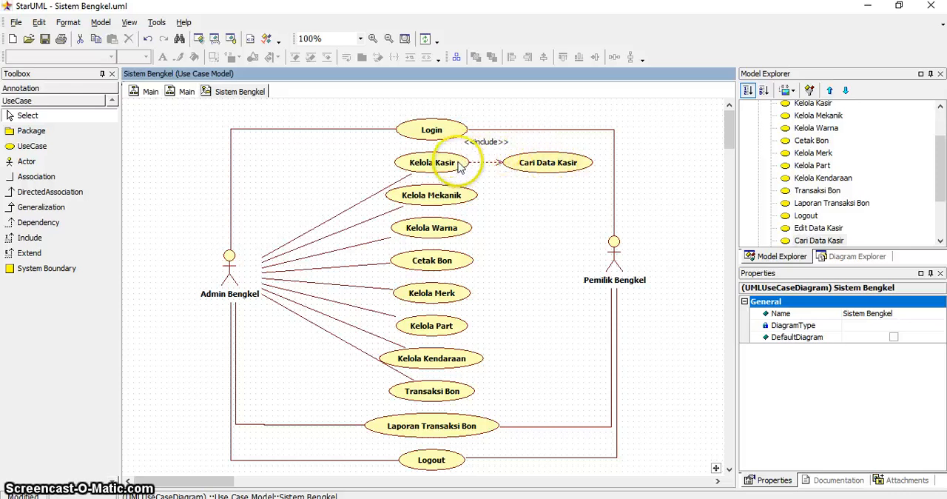
Delete the Cari Data Kasir use case and its include relationship from the diagram.
click(512, 174)
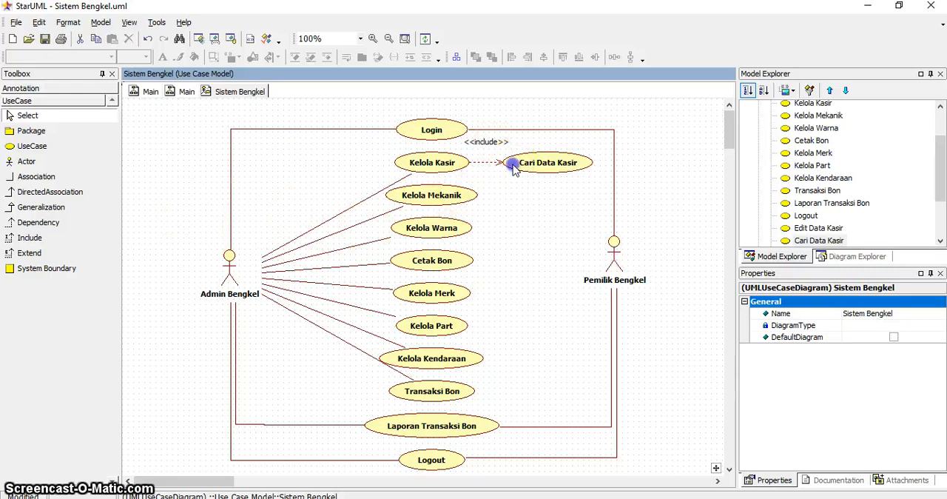
key(Delete)
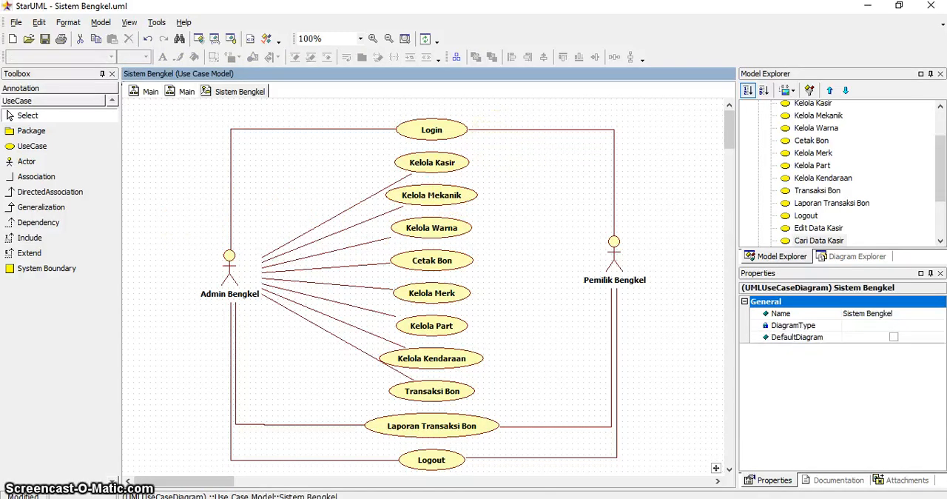
Draw a System Boundary enclosing all use cases from Login to Logout, leaving both actors outside.
click(37, 268)
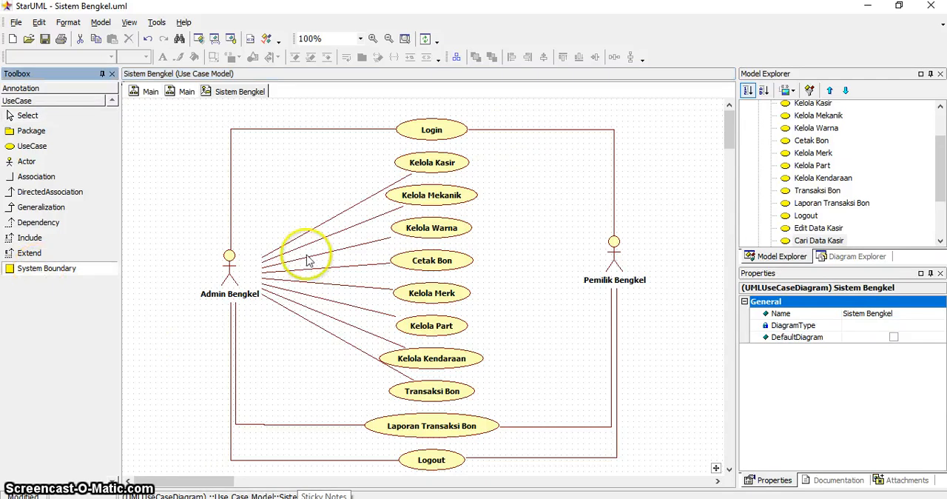
drag(307, 106, 568, 481)
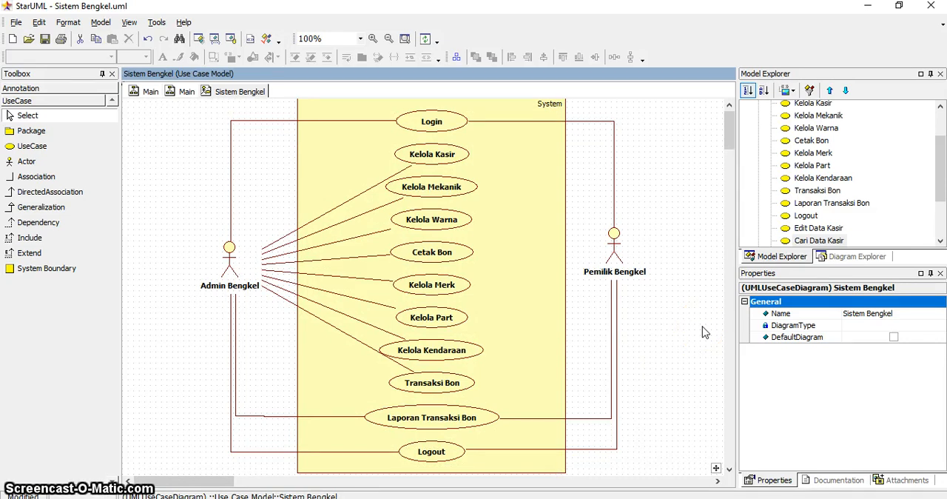
click(532, 247)
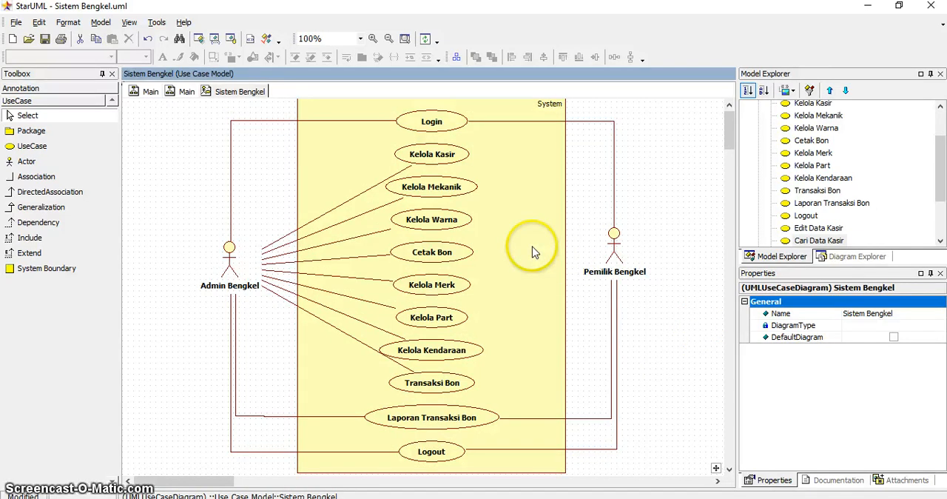
Delete the system boundary around the use cases from the diagram.
drag(732, 133, 731, 121)
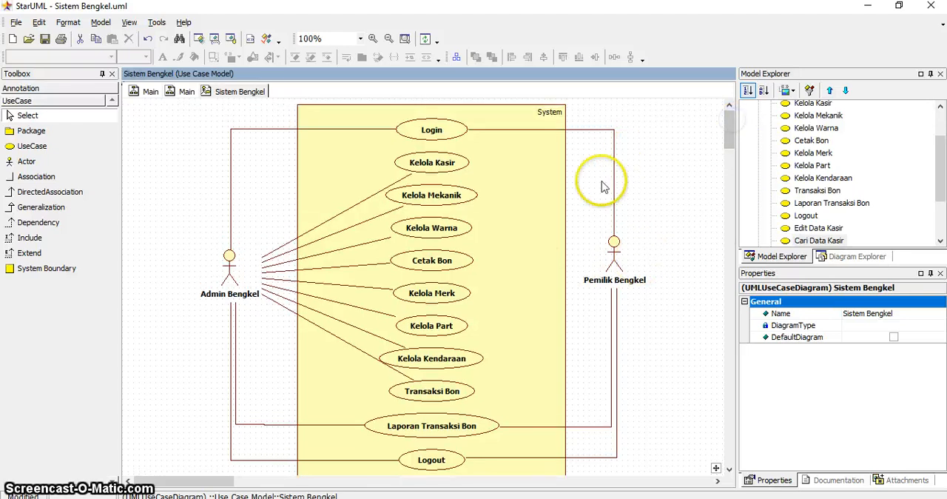
click(560, 186)
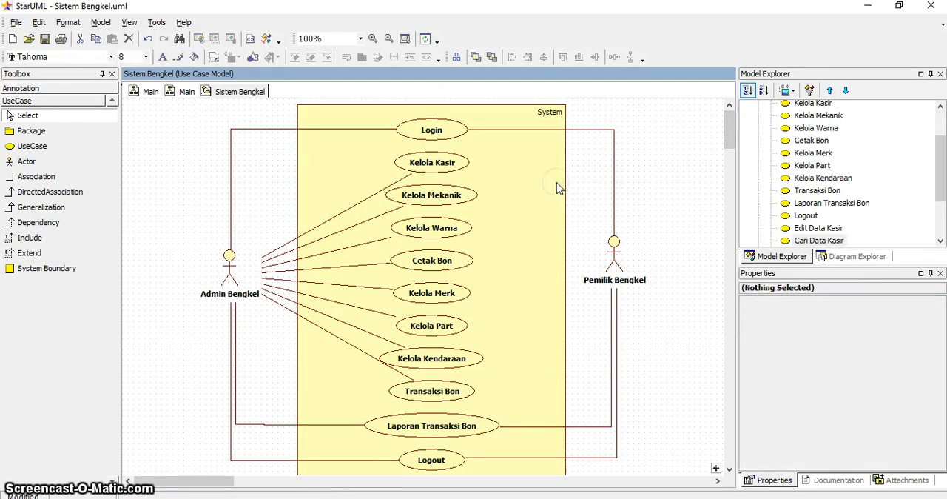
key(Delete)
click(543, 200)
click(670, 207)
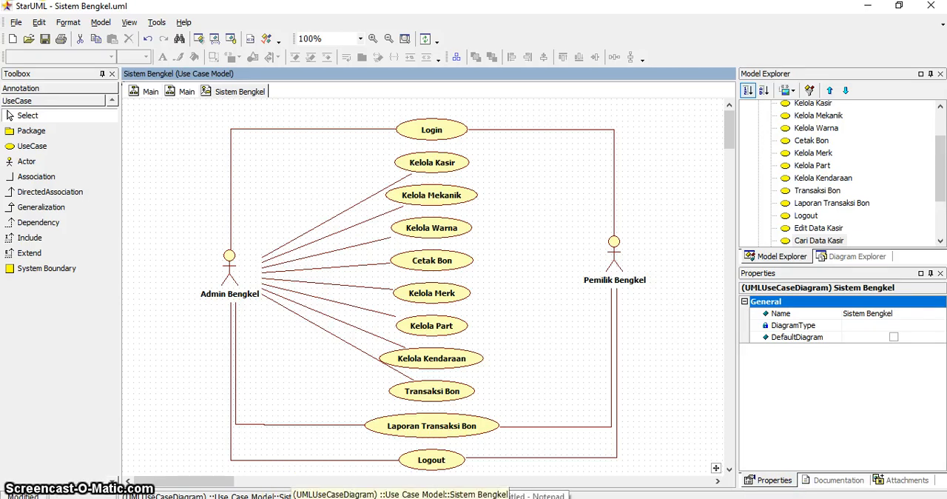
click(795, 498)
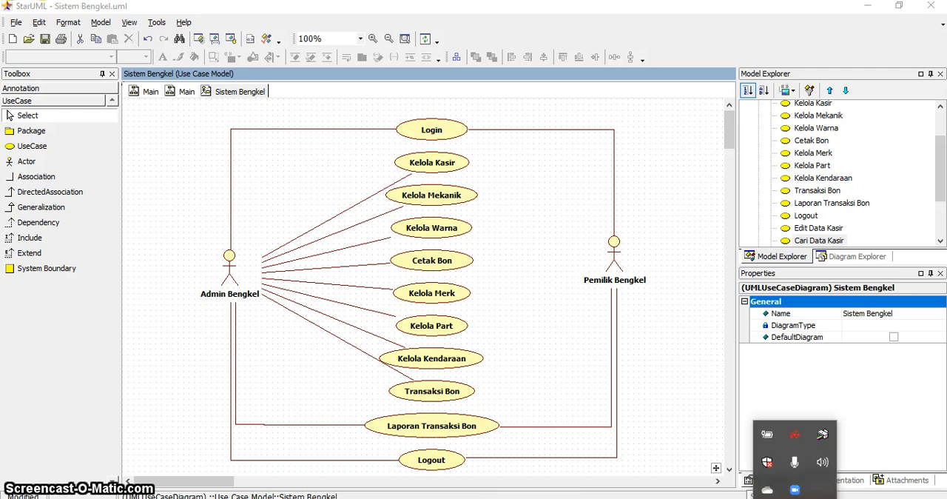
click(795, 491)
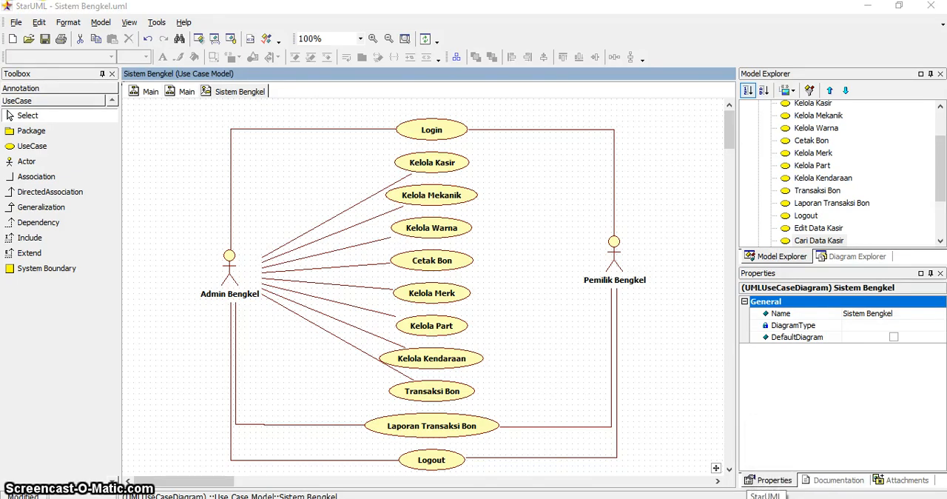